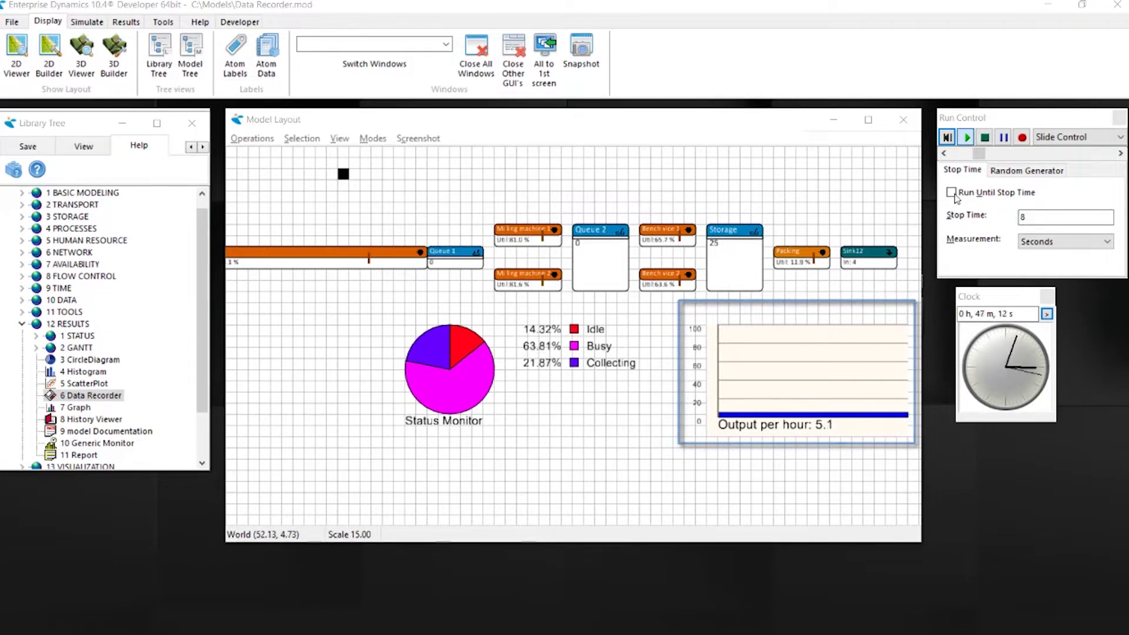
Reset the model, place a Data Recorder above Packing, and wire Packing → Data Recorder → Sink12
{"action": "left_click", "coordinate": [947, 138]}
{"action": "left_click_drag", "start_coordinate": [91, 396], "coordinate": [786, 193]}
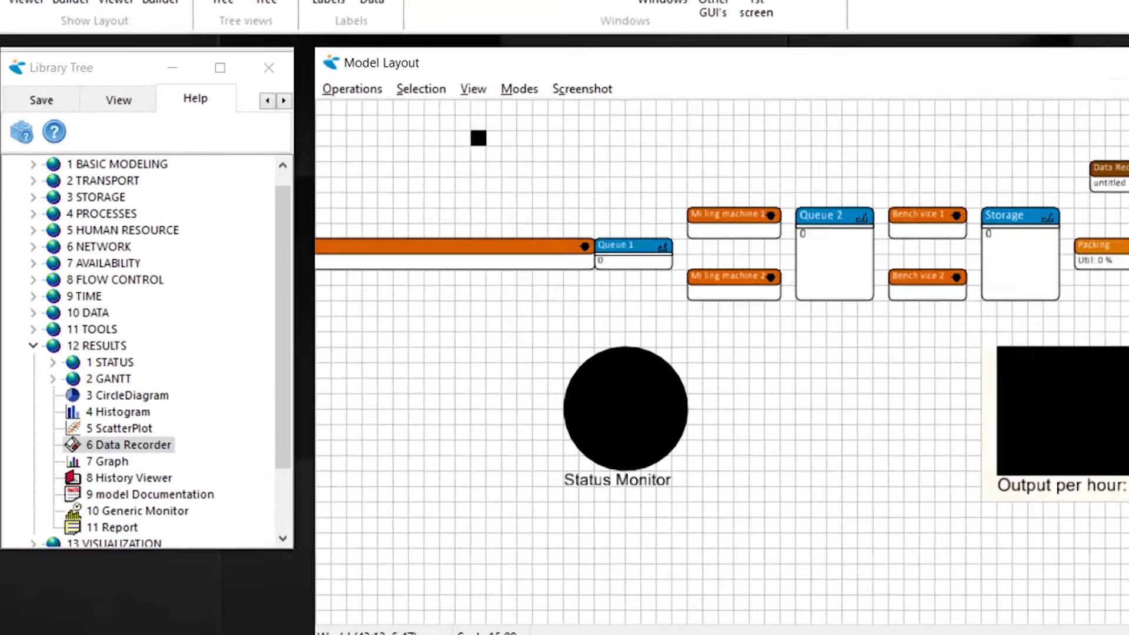
{"action": "key", "text": "a"}
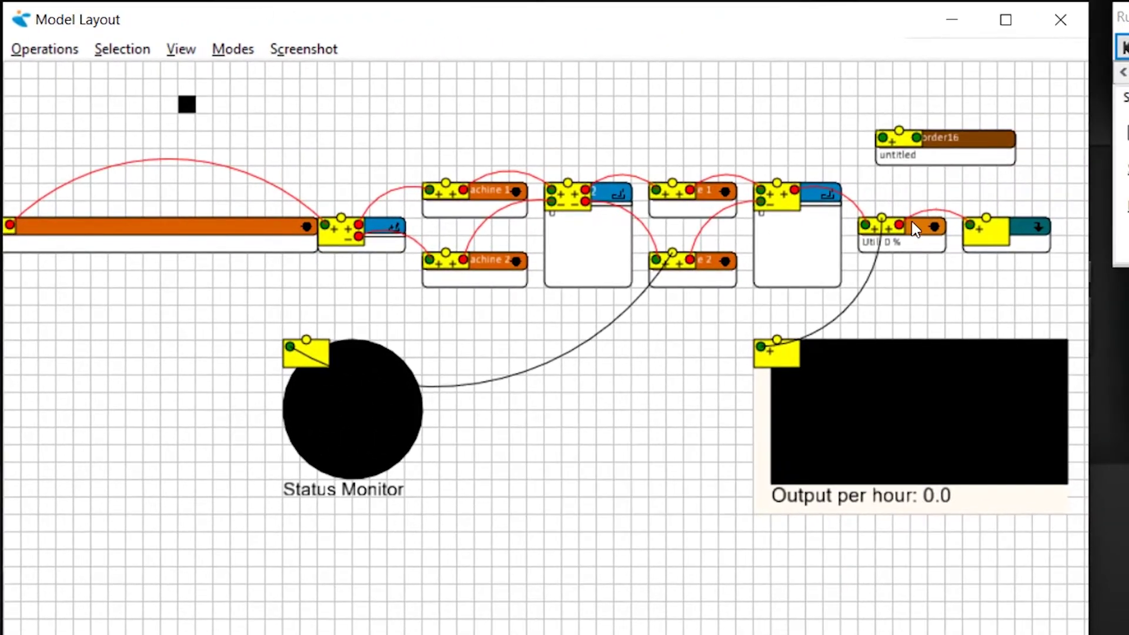
{"action": "left_click_drag", "start_coordinate": [902, 226], "coordinate": [917, 139]}
{"action": "left_click_drag", "start_coordinate": [961, 180], "coordinate": [965, 225]}
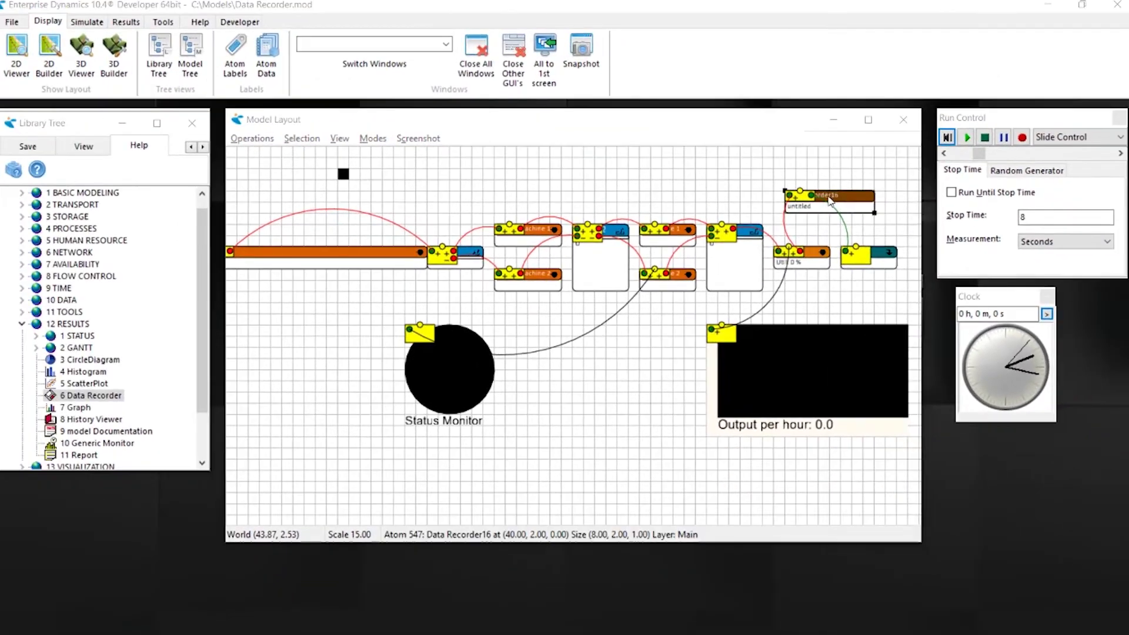
Add a Data Recorder16 variable named LeadTime recording '3. Lead time from start', then close its settings
{"action": "double_click", "coordinate": [944, 145]}
{"action": "left_click_drag", "start_coordinate": [882, 205], "coordinate": [531, 189]}
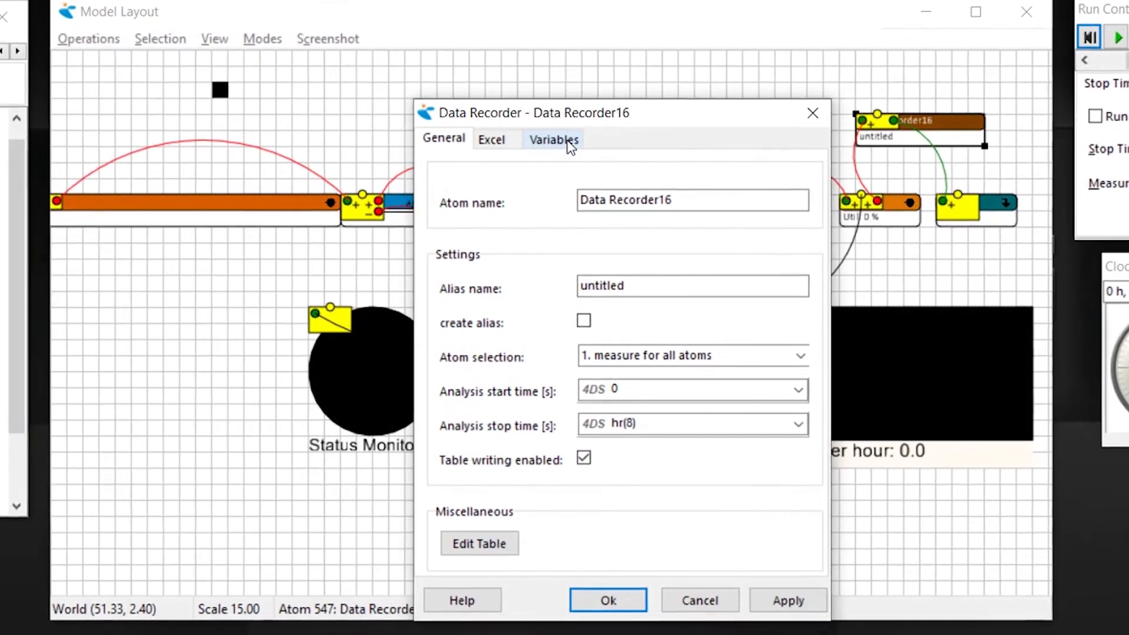
{"action": "left_click", "coordinate": [568, 145]}
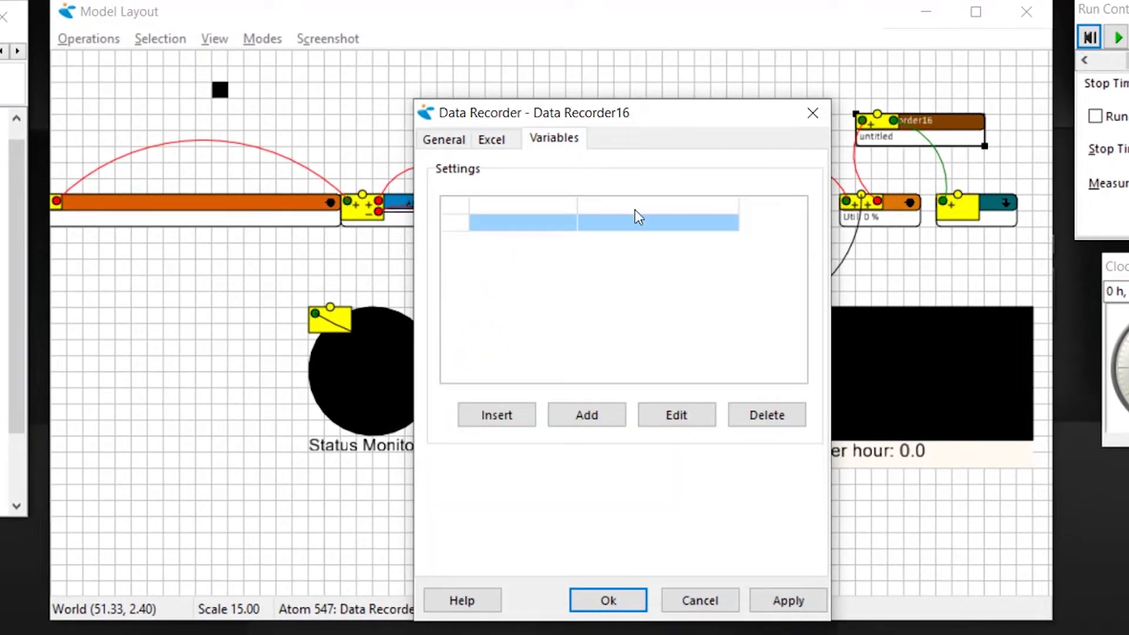
{"action": "left_click", "coordinate": [587, 416]}
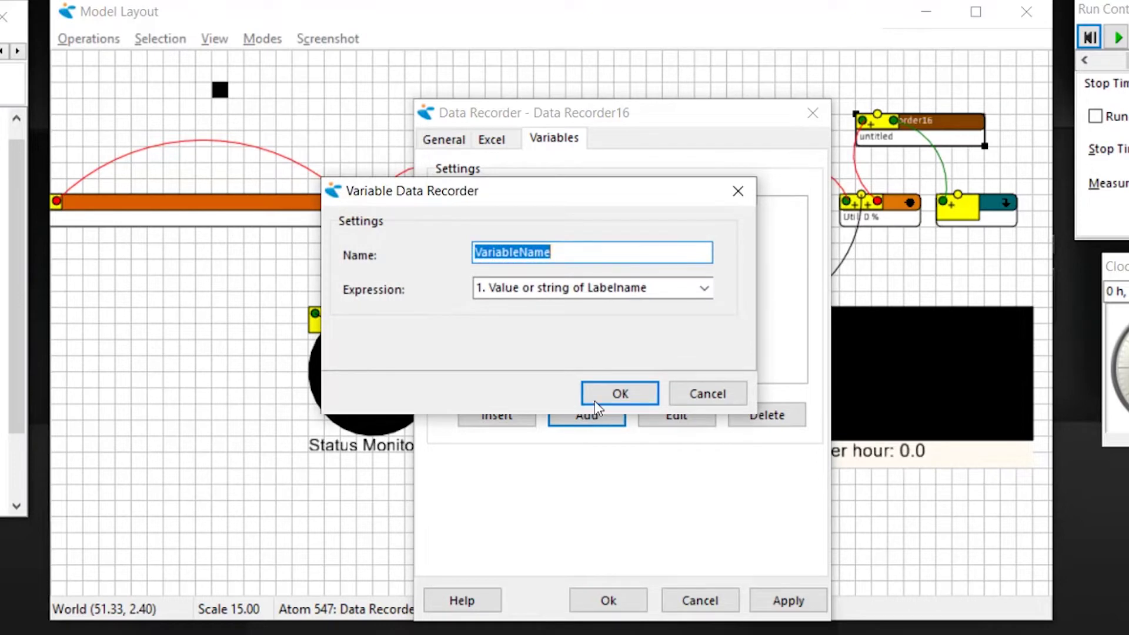
{"action": "left_click", "coordinate": [704, 288]}
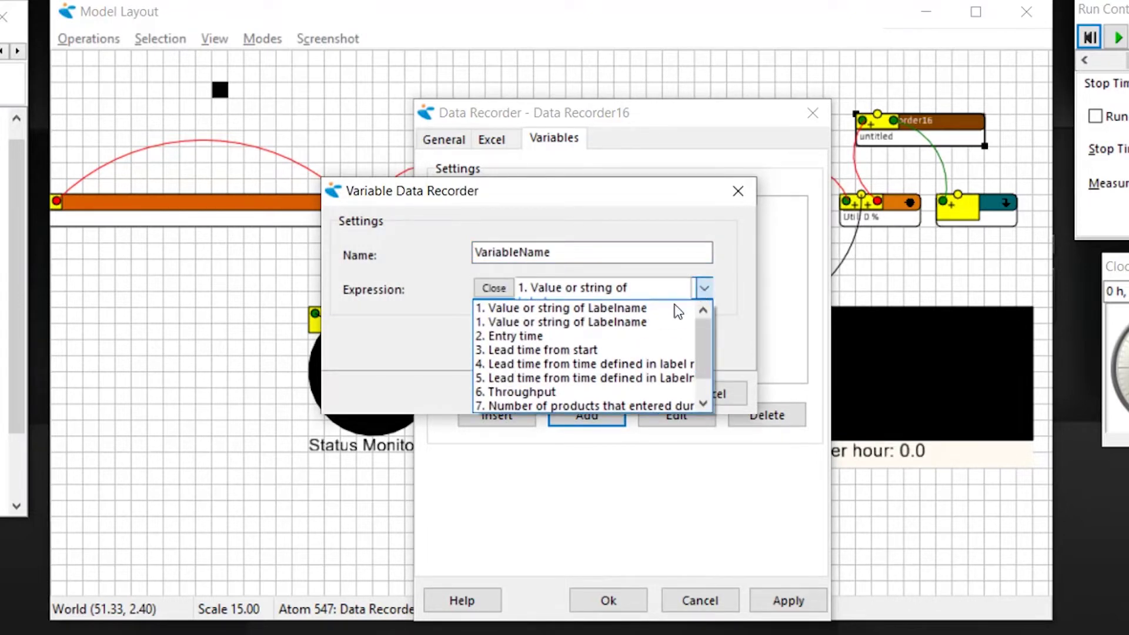
{"action": "left_click", "coordinate": [626, 349]}
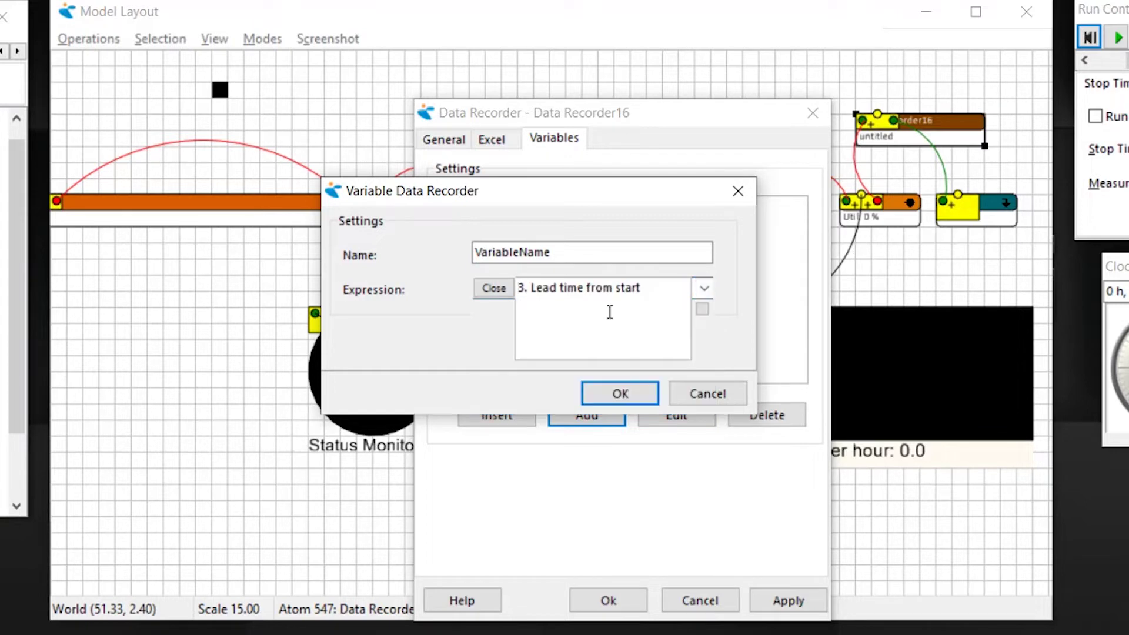
{"action": "double_click", "coordinate": [582, 252]}
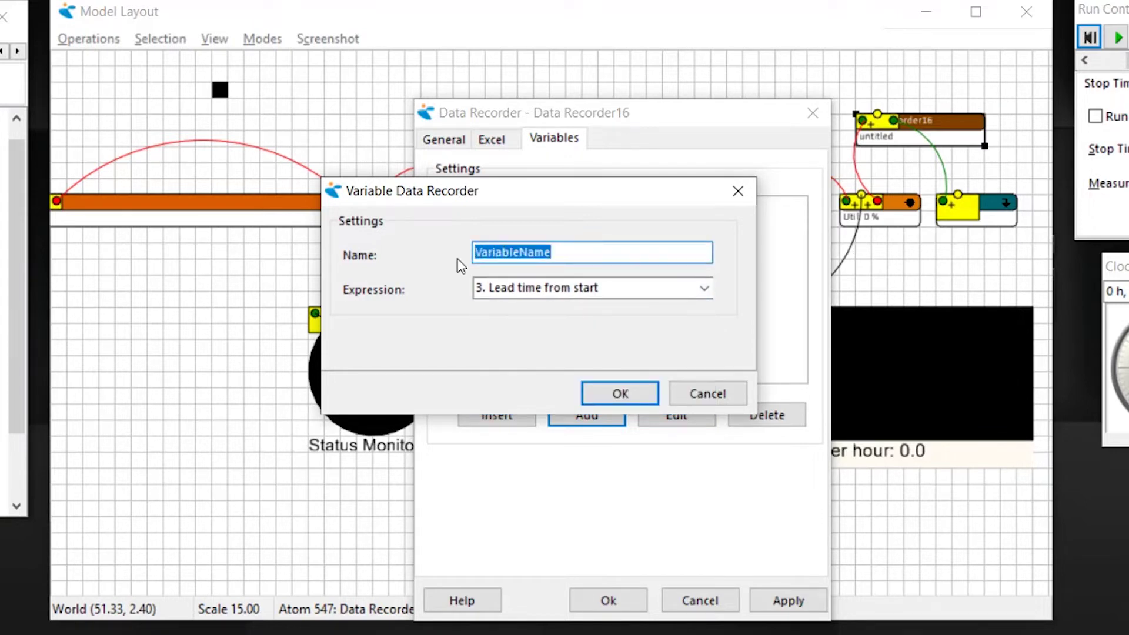
{"action": "type", "text": "LeadTIme"}
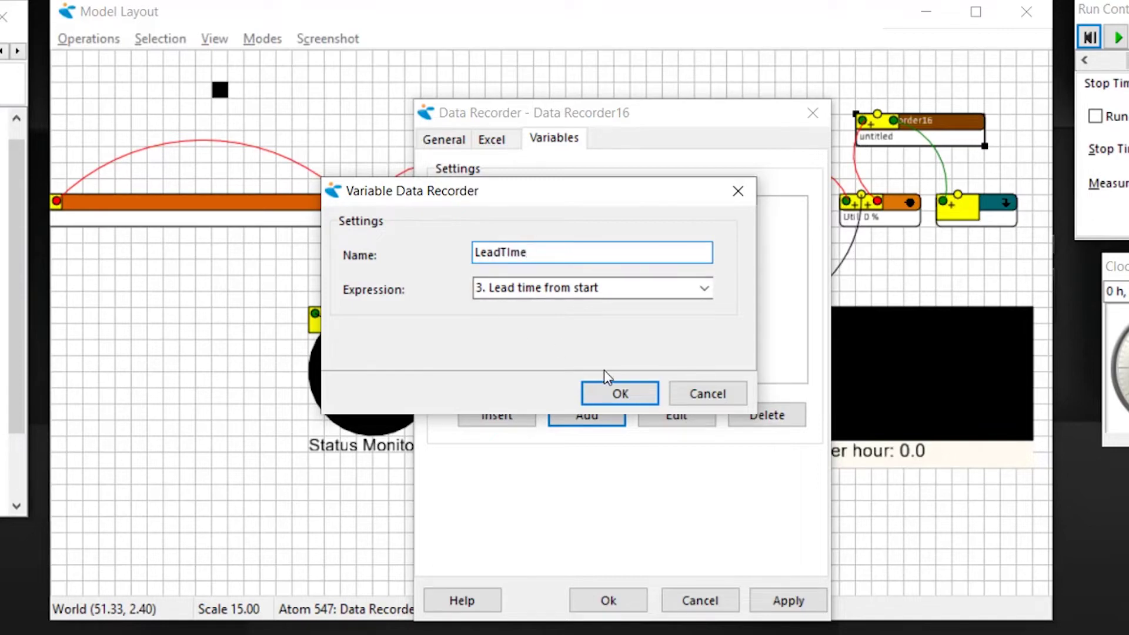
{"action": "left_click", "coordinate": [609, 393]}
{"action": "left_click", "coordinate": [606, 601]}
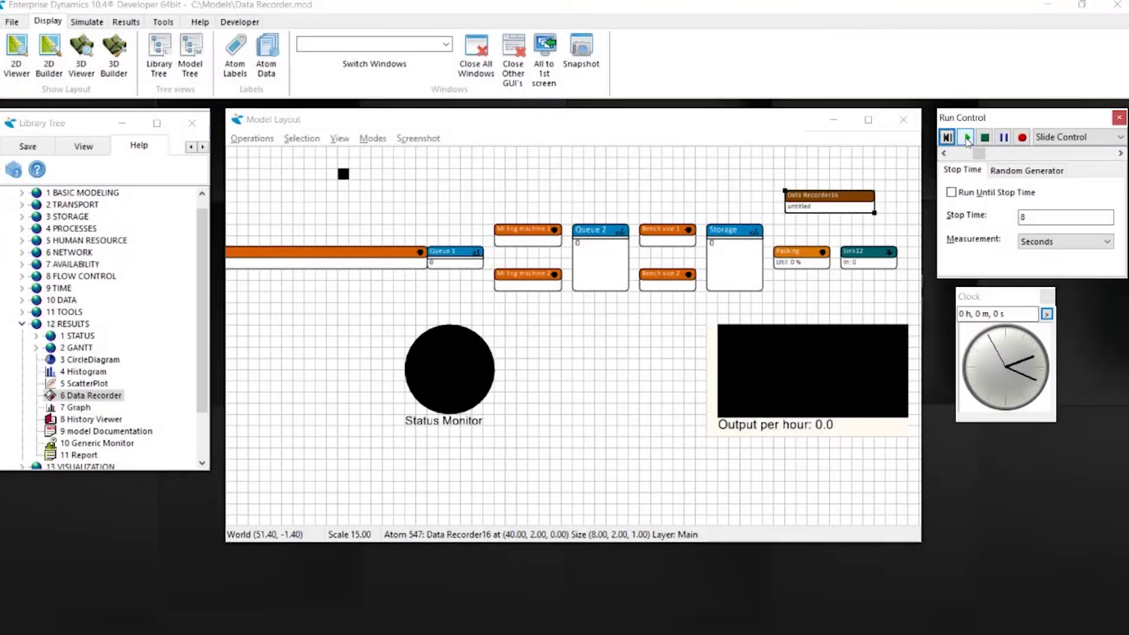
Run the simulation and view Data Recorder16's table of recorded LeadTime values
{"action": "left_click", "coordinate": [967, 138]}
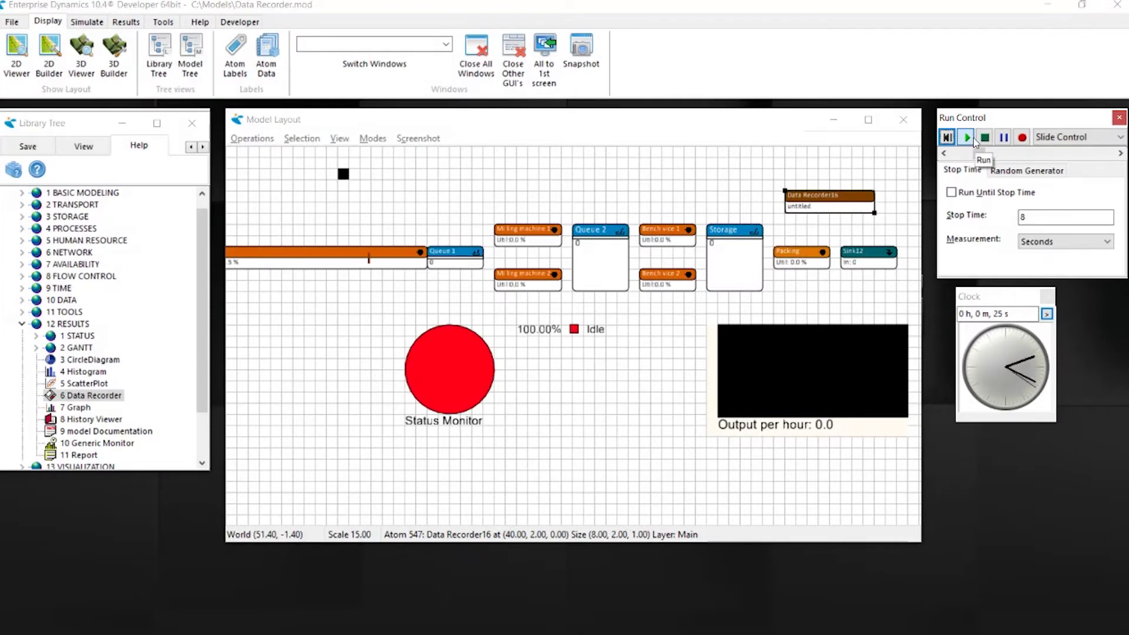
{"action": "double_click", "coordinate": [822, 200]}
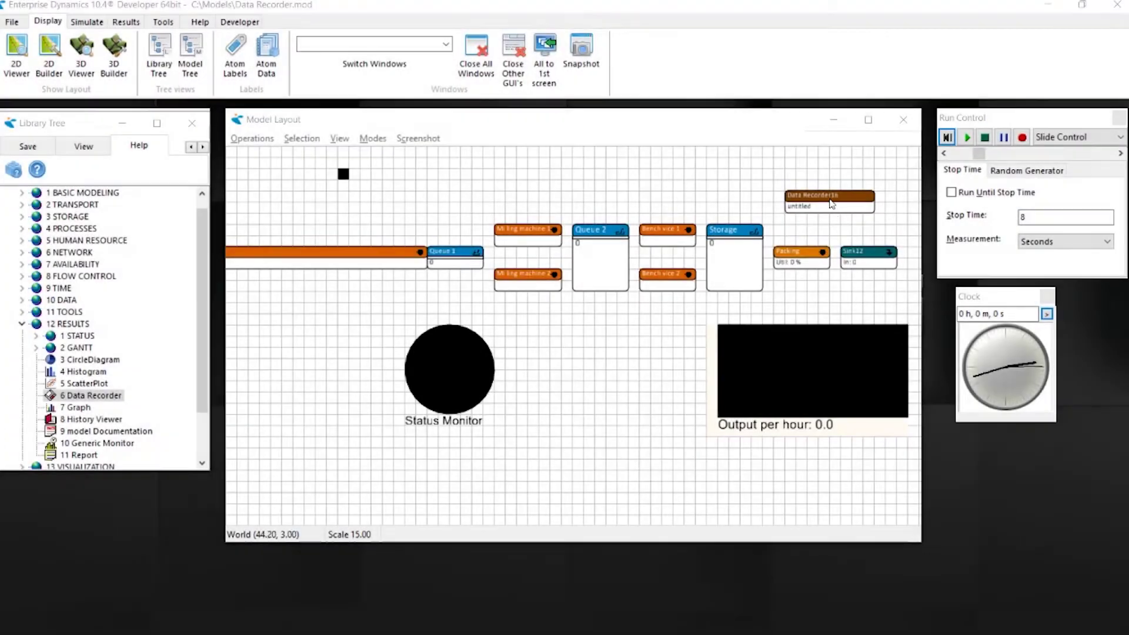
{"action": "double_click", "coordinate": [832, 204]}
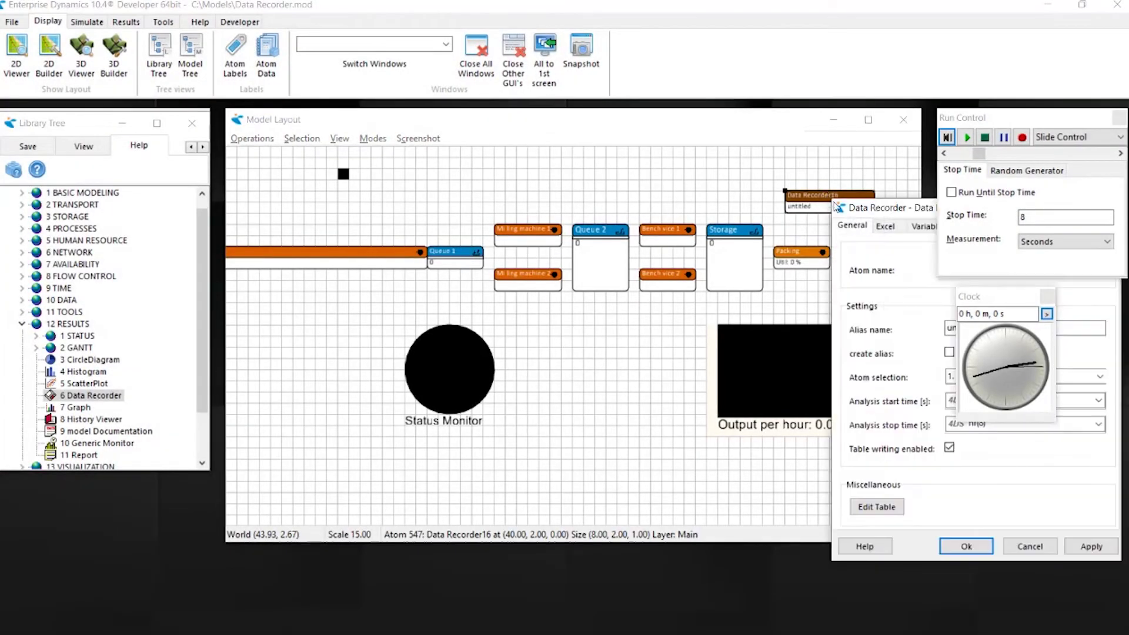
{"action": "left_click", "coordinate": [521, 176]}
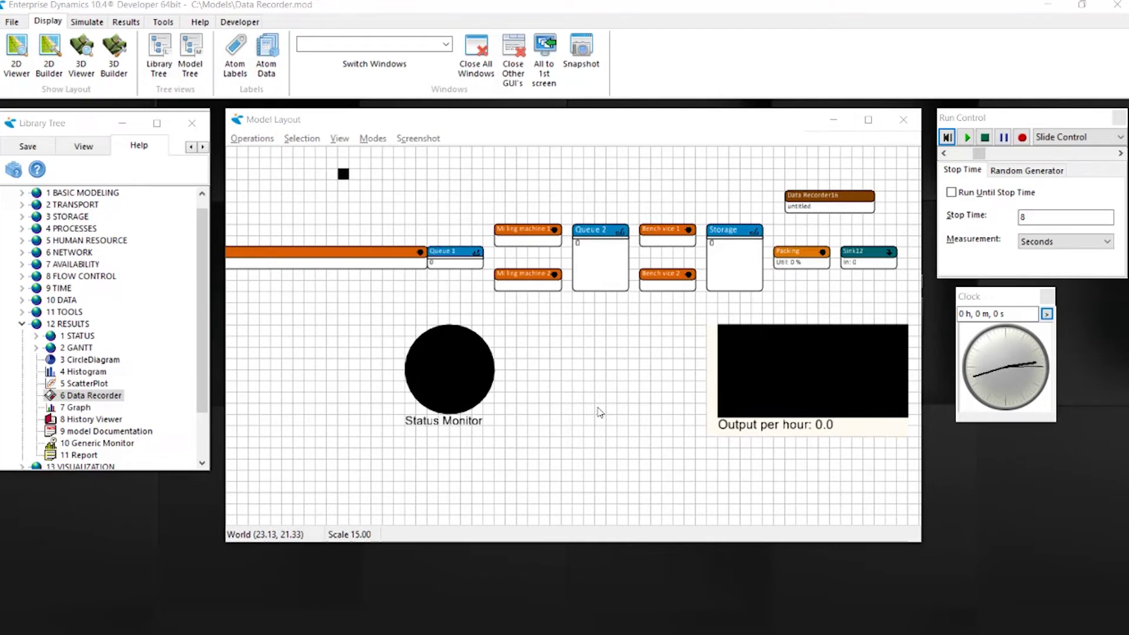
Set Queue 1's exit trigger to Label([LabelTime], i) := Time and confirm
{"action": "double_click", "coordinate": [467, 257]}
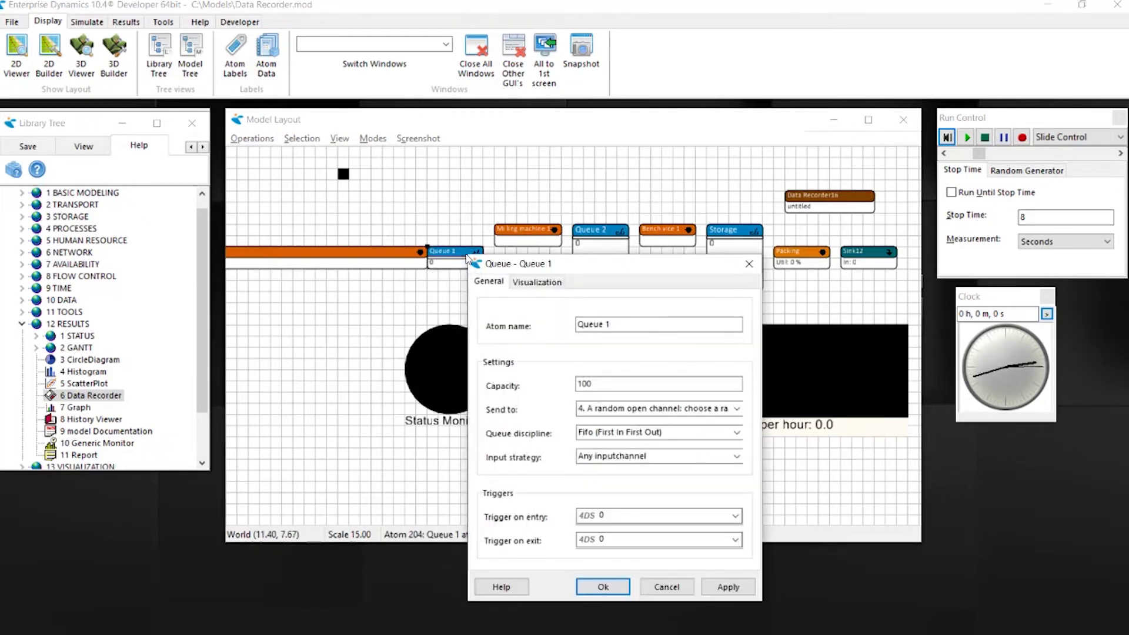
{"action": "left_click", "coordinate": [735, 540]}
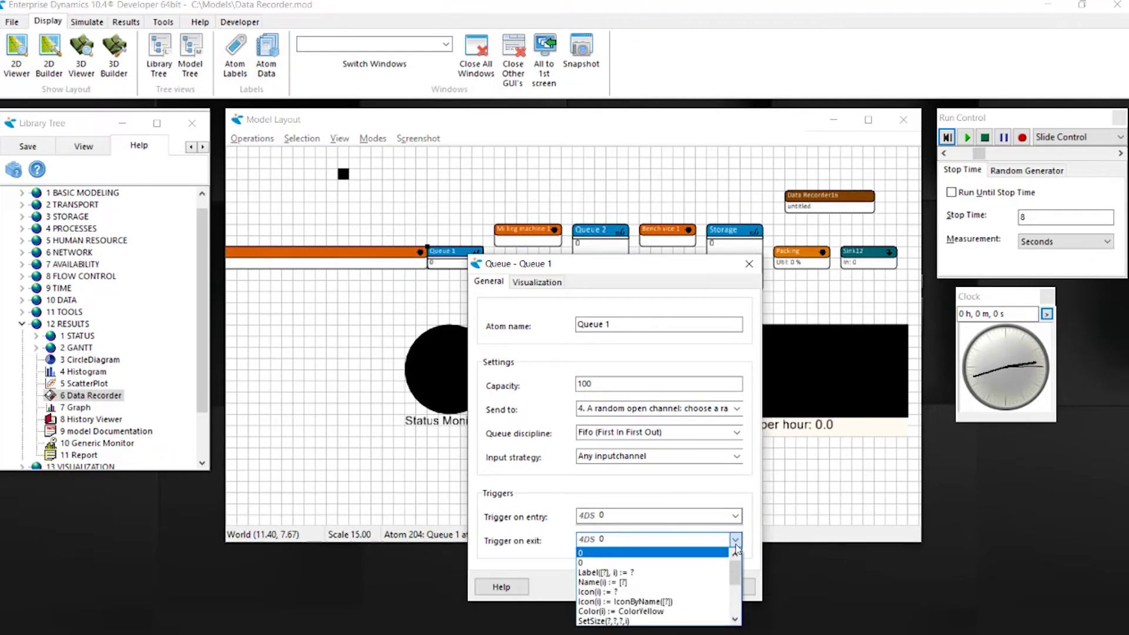
{"action": "left_click_drag", "start_coordinate": [735, 574], "coordinate": [735, 602]}
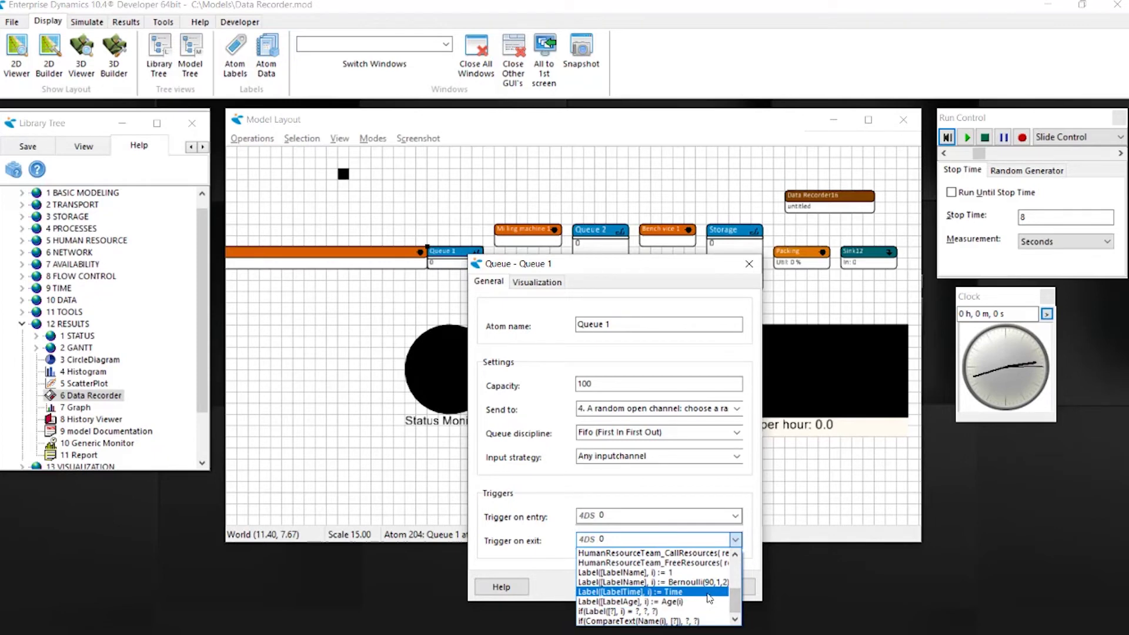
{"action": "left_click", "coordinate": [709, 592]}
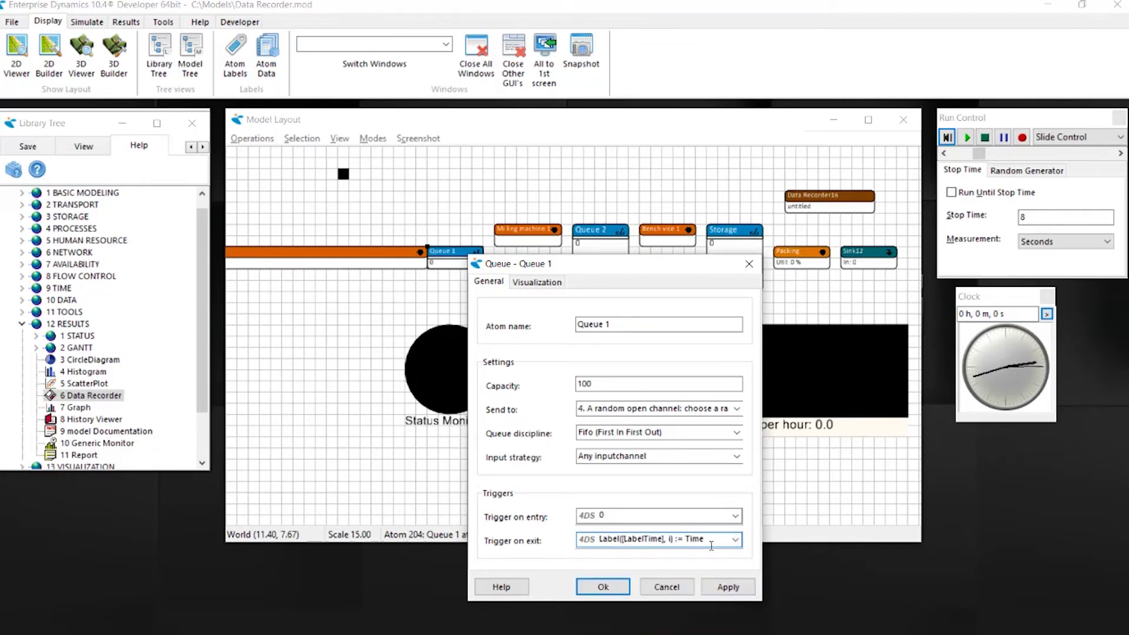
{"action": "left_click", "coordinate": [612, 587]}
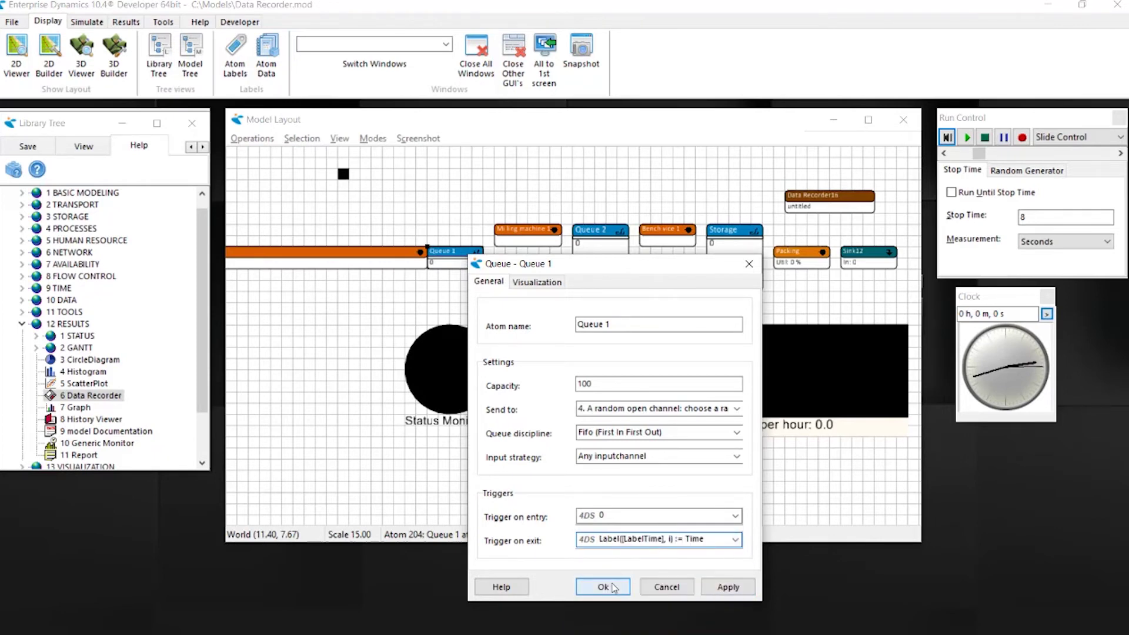
Add a Data Recorder variable 'Leadtime after sawing' using lead time since the LabelTime label
{"action": "double_click", "coordinate": [815, 202]}
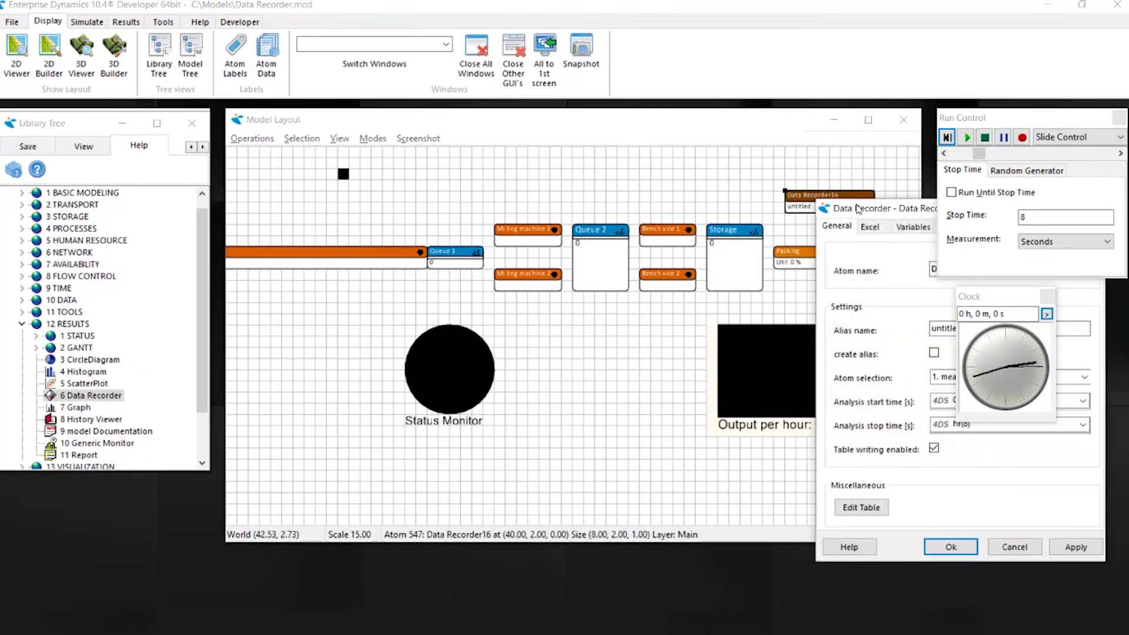
{"action": "left_click", "coordinate": [774, 211]}
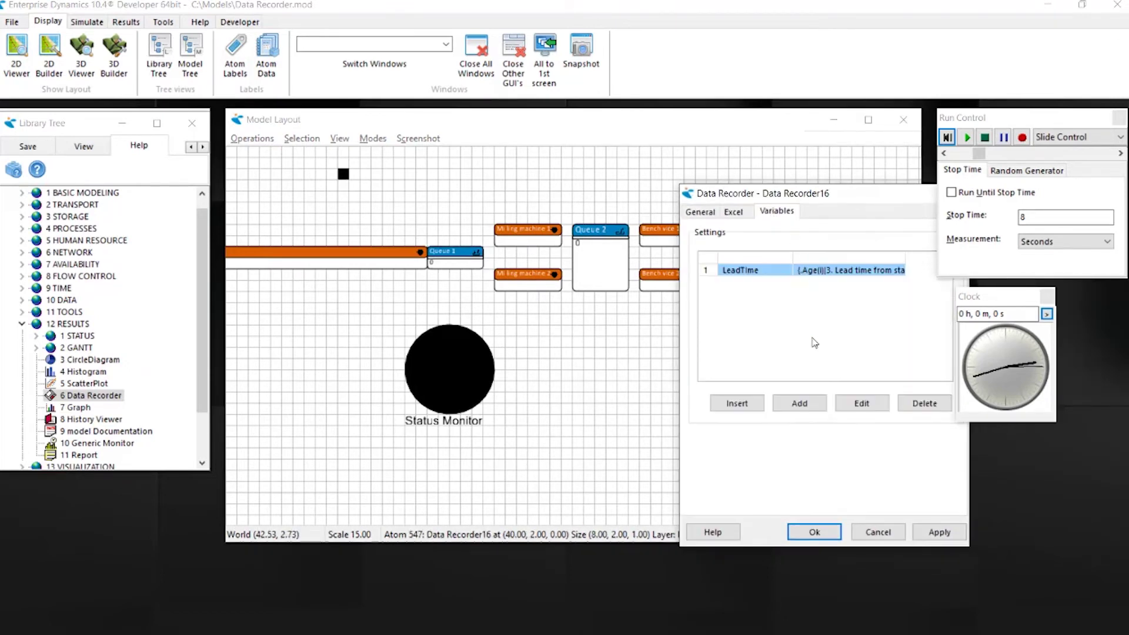
{"action": "left_click", "coordinate": [800, 403]}
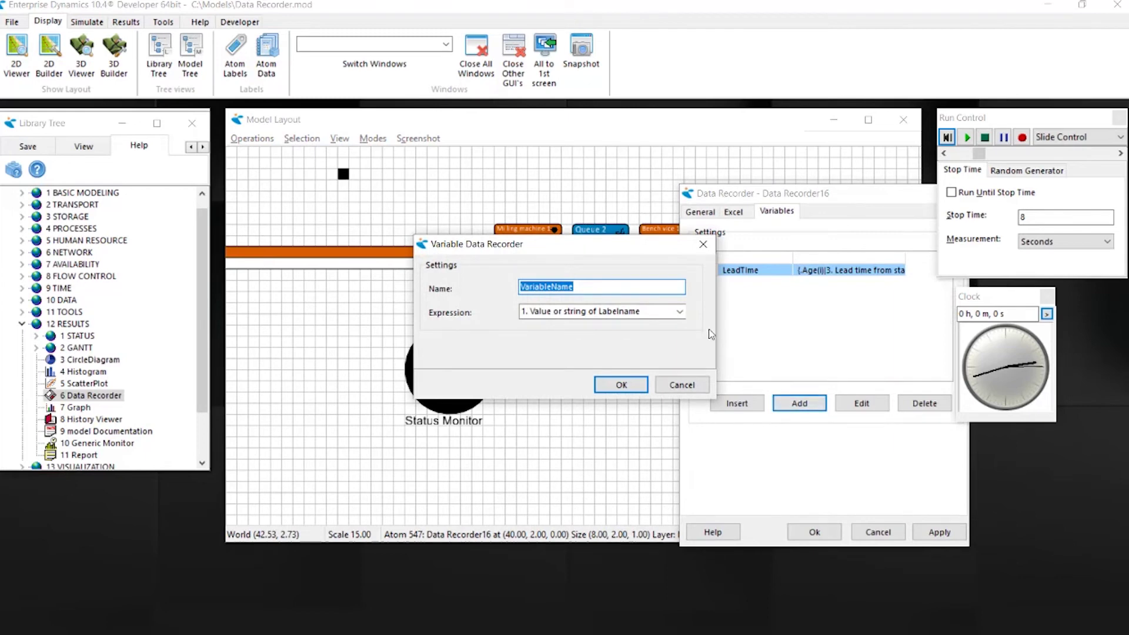
{"action": "left_click", "coordinate": [679, 311]}
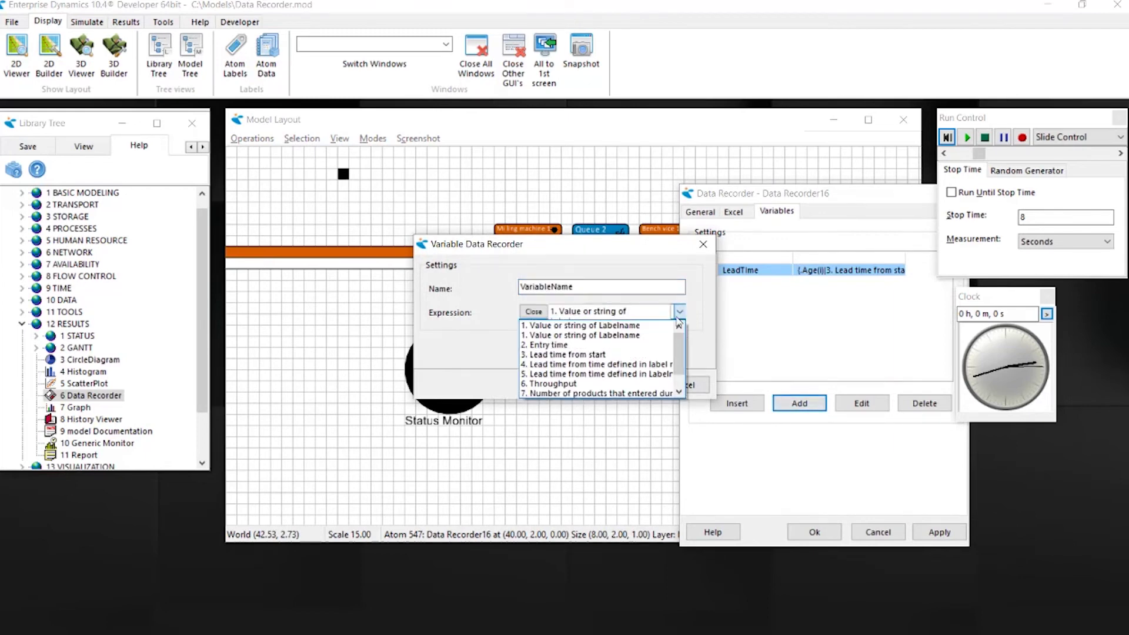
{"action": "left_click", "coordinate": [634, 363]}
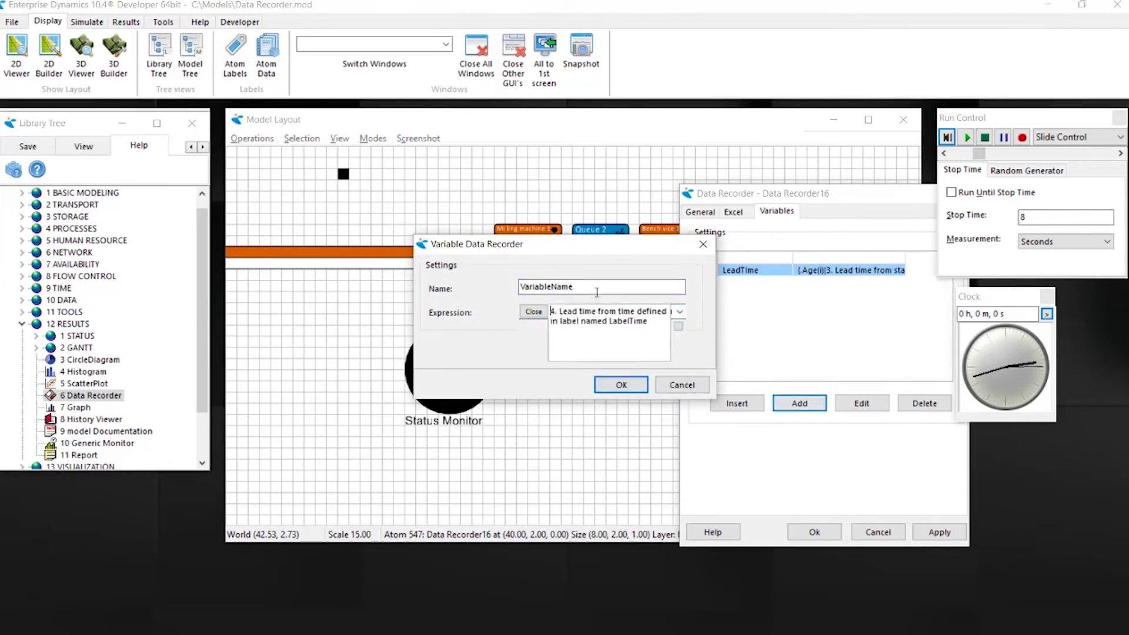
{"action": "key", "text": "shift+Tab"}
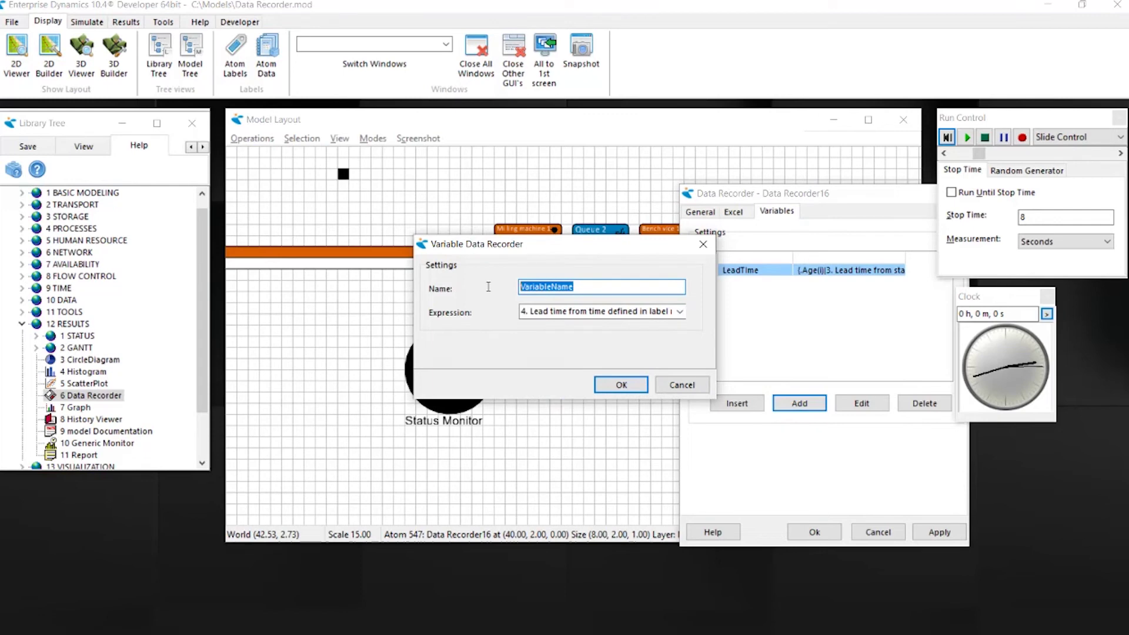
{"action": "type", "text": "Leadtime after sawing"}
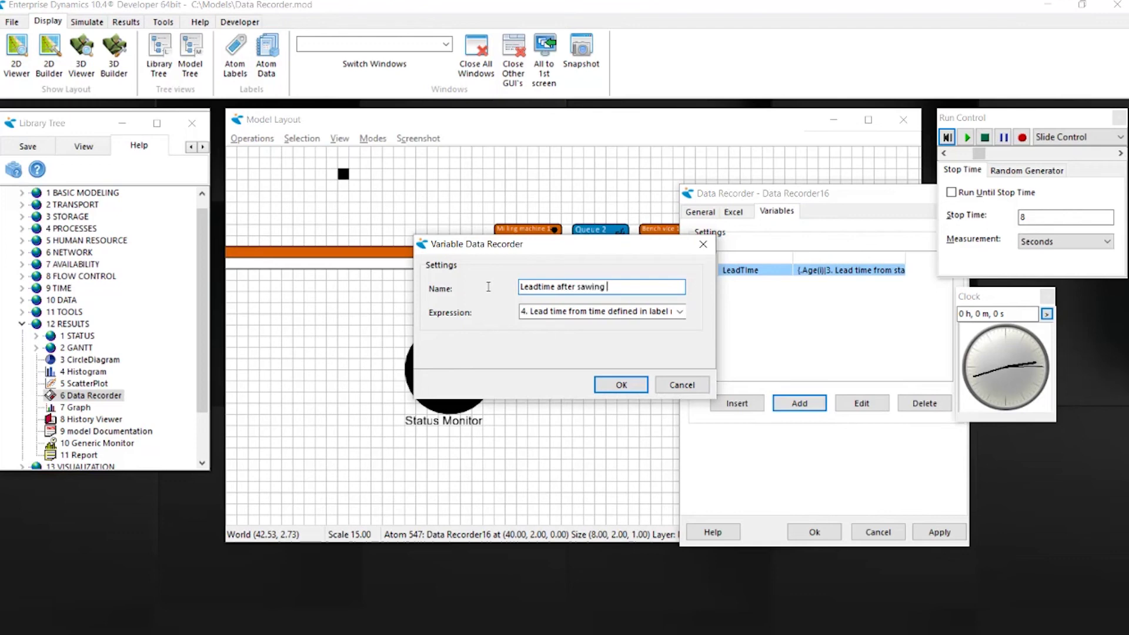
{"action": "left_click", "coordinate": [621, 385]}
{"action": "left_click", "coordinate": [813, 532]}
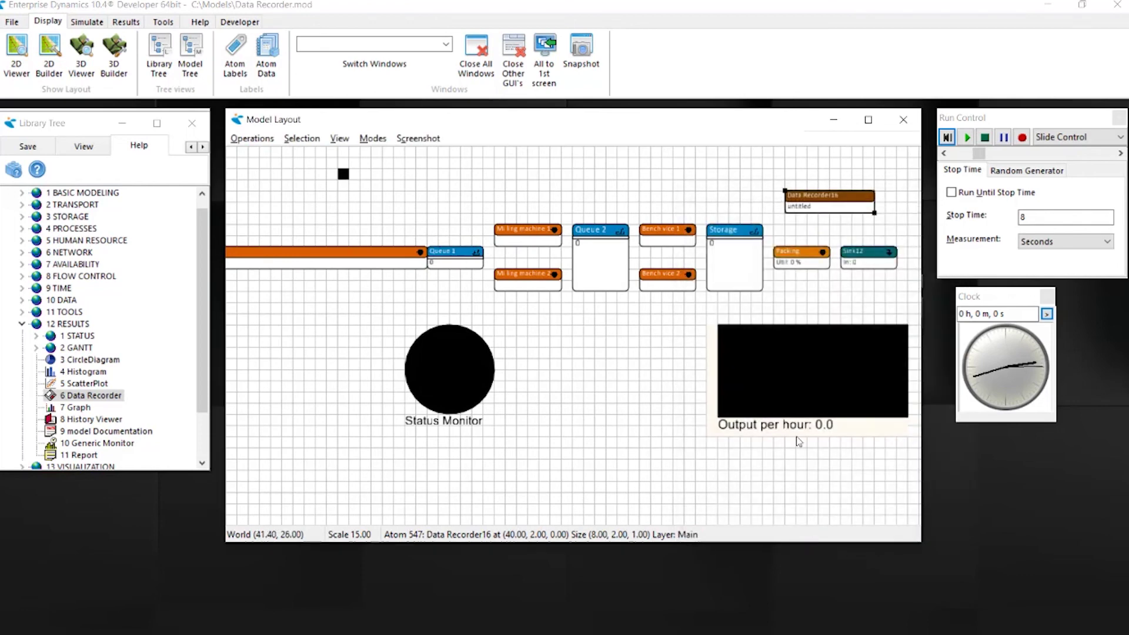
Reset and run the model so Data Recorder16's table records both lead-time columns
{"action": "left_click", "coordinate": [947, 138]}
{"action": "left_click", "coordinate": [968, 137]}
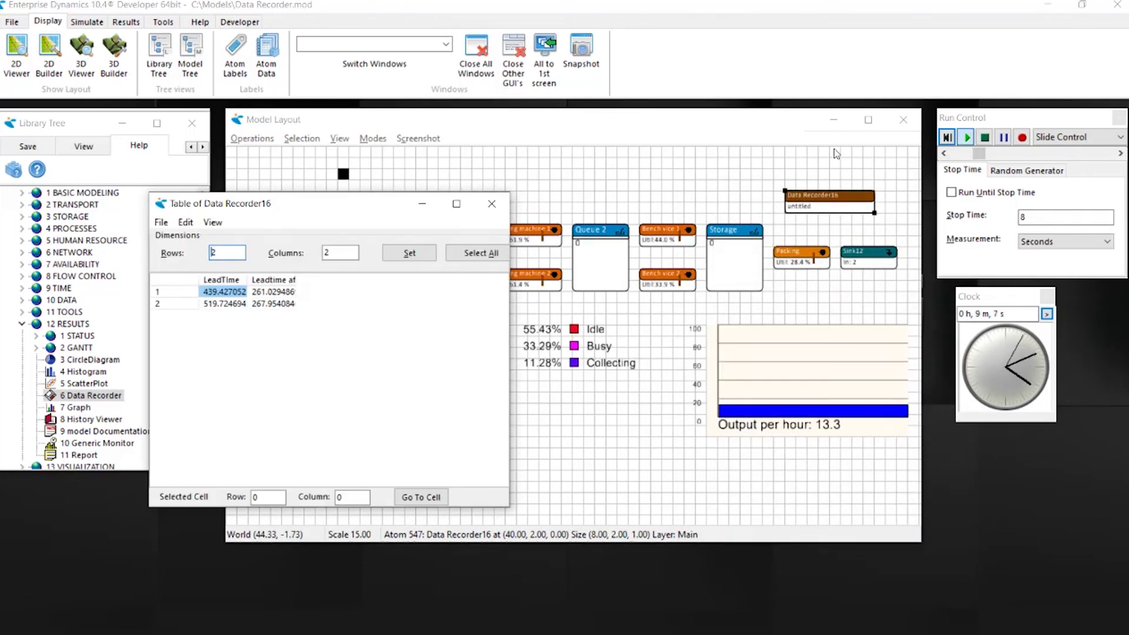